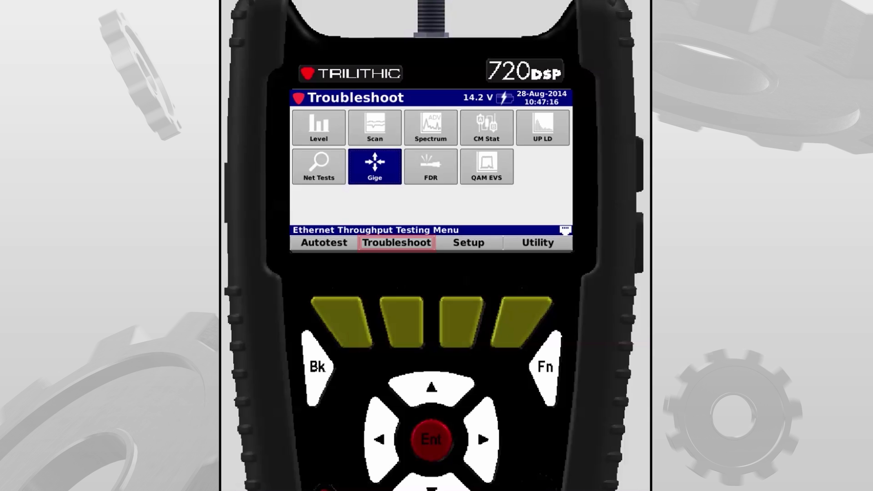
Step: Open the Gige BER Tests and log in to the Ethernet connection using the IPv4 DHCP mode
{"action": "left_click", "coordinate": [438, 446]}
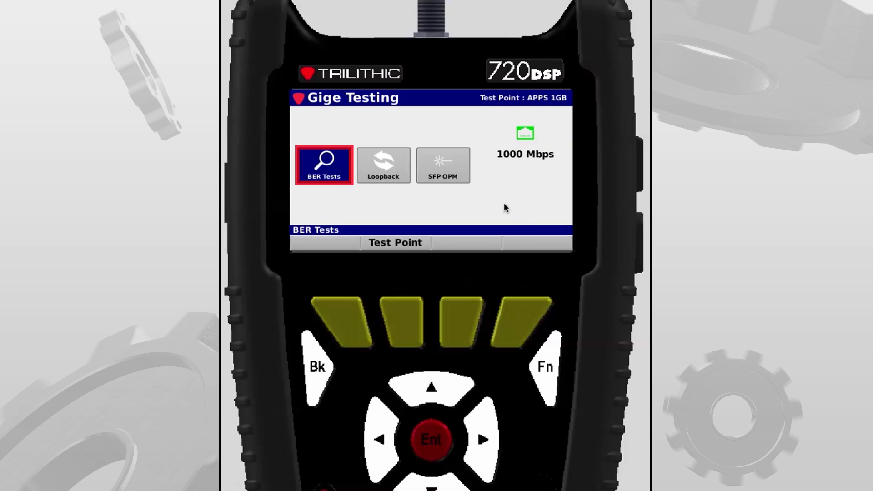
{"action": "left_click", "coordinate": [432, 441]}
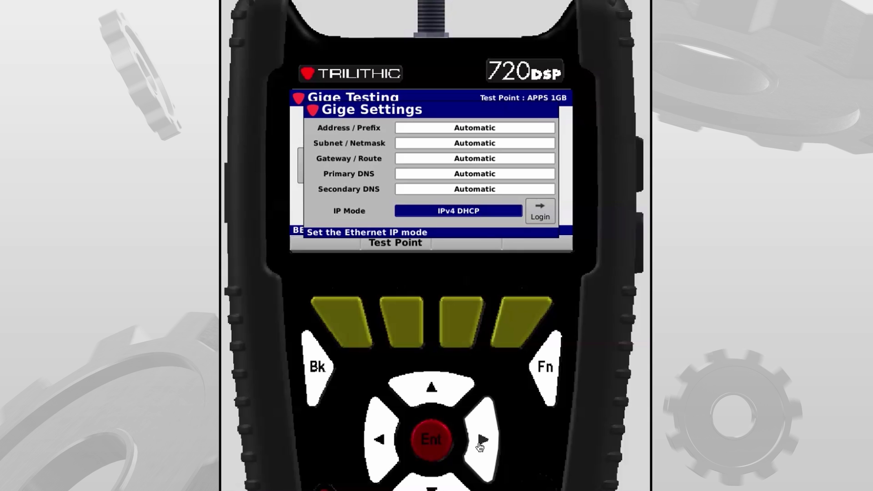
{"action": "left_click", "coordinate": [481, 442]}
{"action": "left_click", "coordinate": [437, 442]}
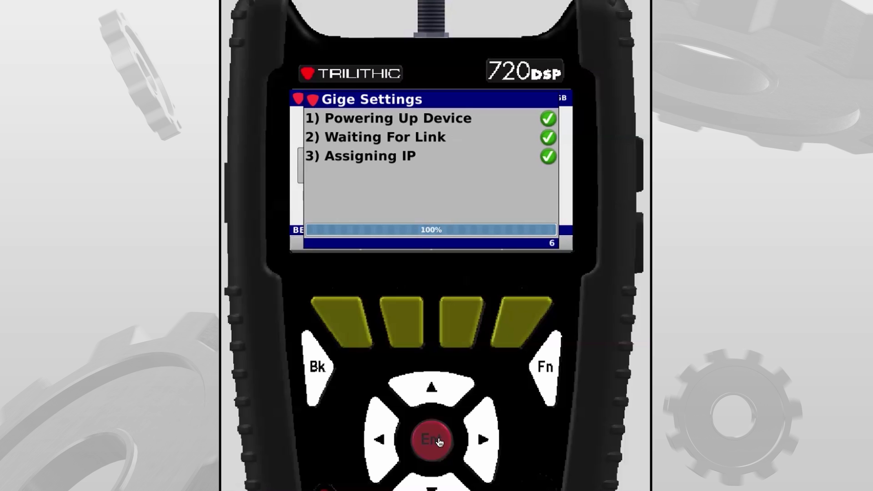
{"action": "left_click", "coordinate": [438, 443]}
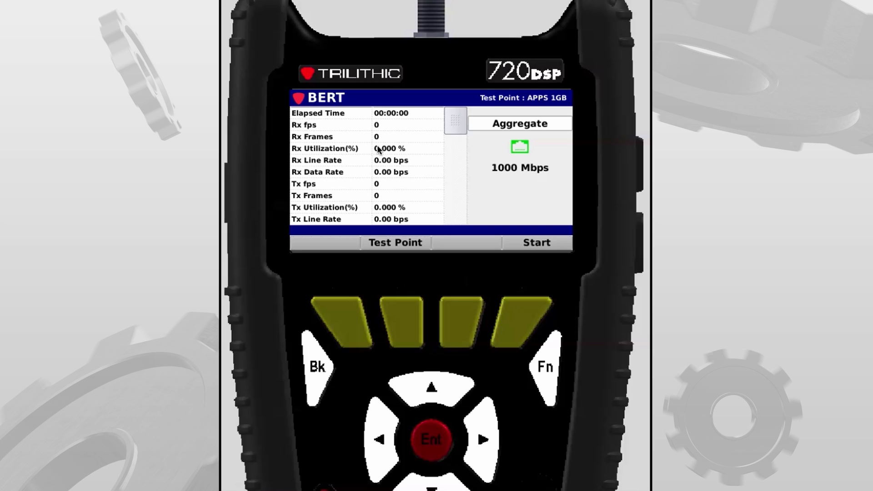
Step: Run the aggregate BER test for about 18 seconds, and stop it
{"action": "left_click", "coordinate": [526, 314]}
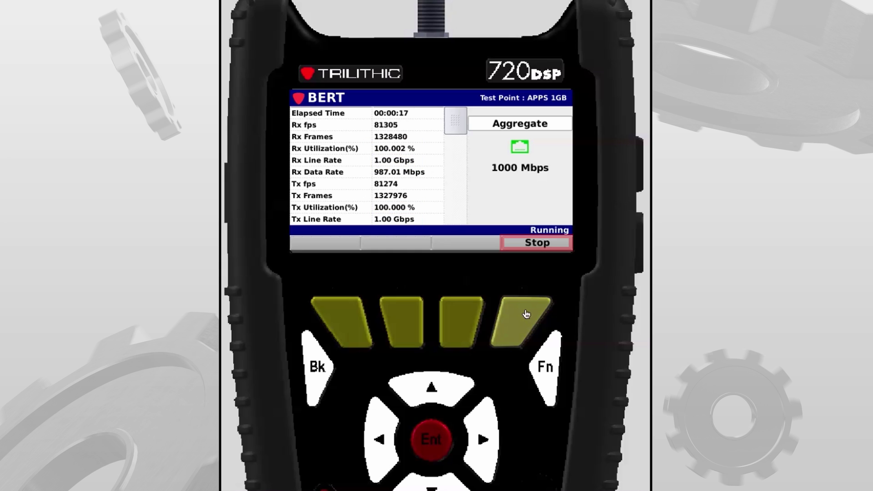
{"action": "left_click", "coordinate": [526, 313]}
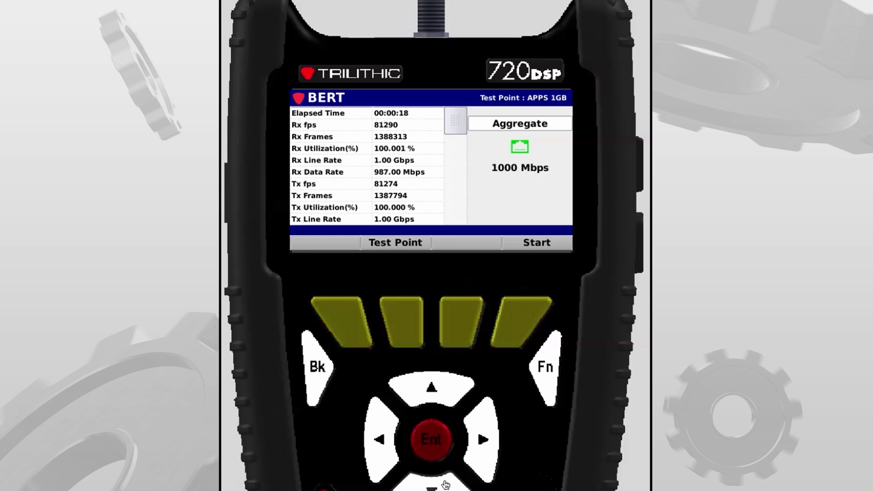
Step: Examine the BERT results list, covering the Tx and Rx rates, frame types, error counters, and Tx and Rx frame-size breakdowns
{"action": "left_click", "coordinate": [431, 485]}
{"action": "left_click", "coordinate": [446, 485]}
{"action": "left_click", "coordinate": [446, 485]}
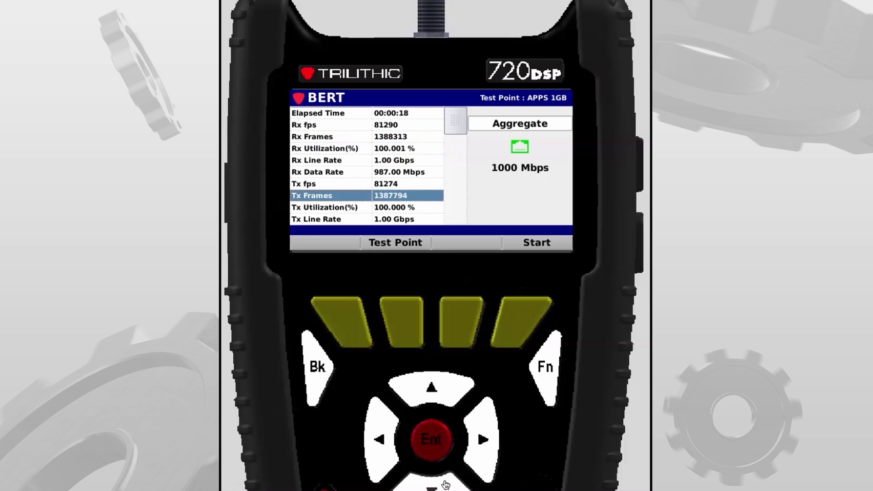
{"action": "left_click", "coordinate": [445, 484]}
{"action": "left_click", "coordinate": [446, 485]}
{"action": "left_click", "coordinate": [446, 485]}
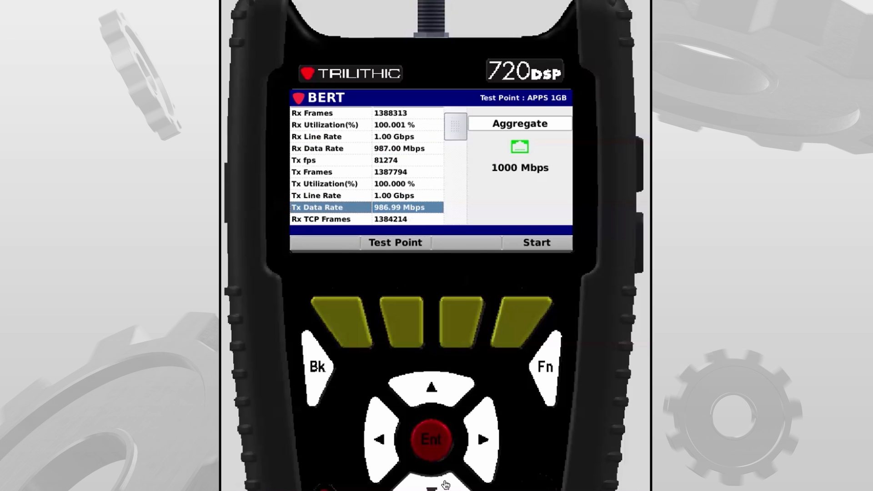
{"action": "left_click", "coordinate": [445, 485]}
{"action": "left_click", "coordinate": [446, 485]}
{"action": "left_click", "coordinate": [445, 485]}
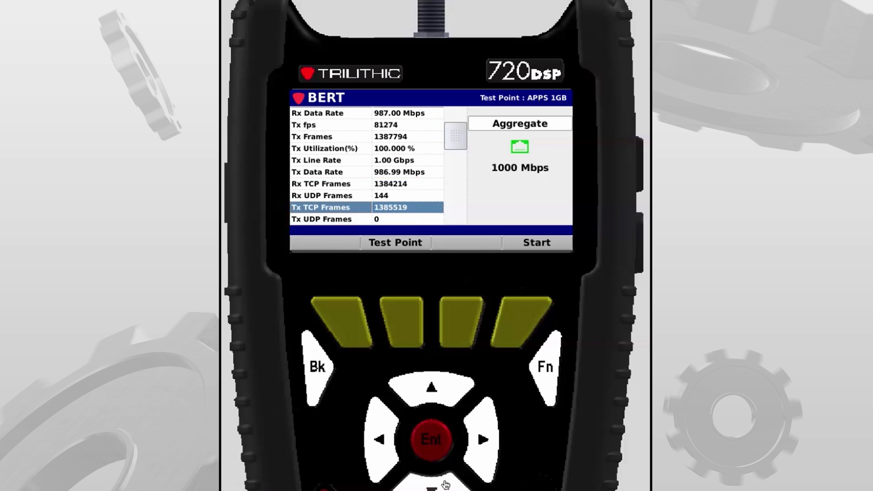
{"action": "left_click", "coordinate": [445, 486]}
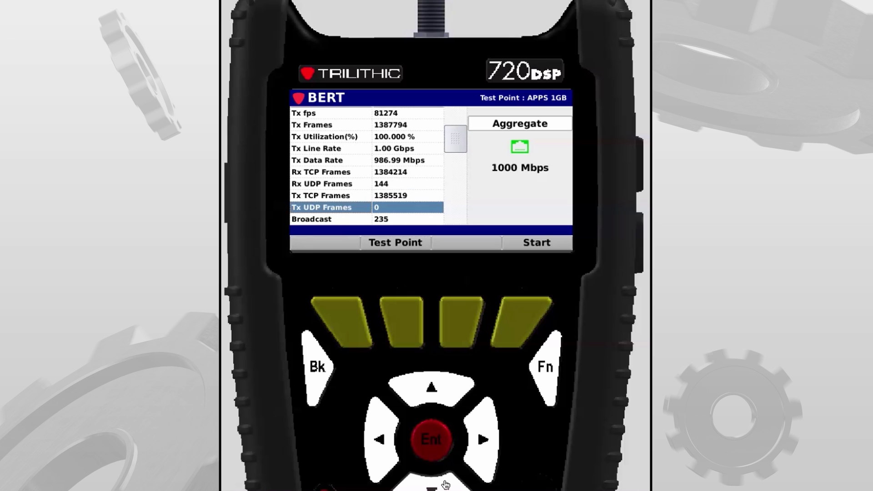
{"action": "left_click", "coordinate": [446, 485]}
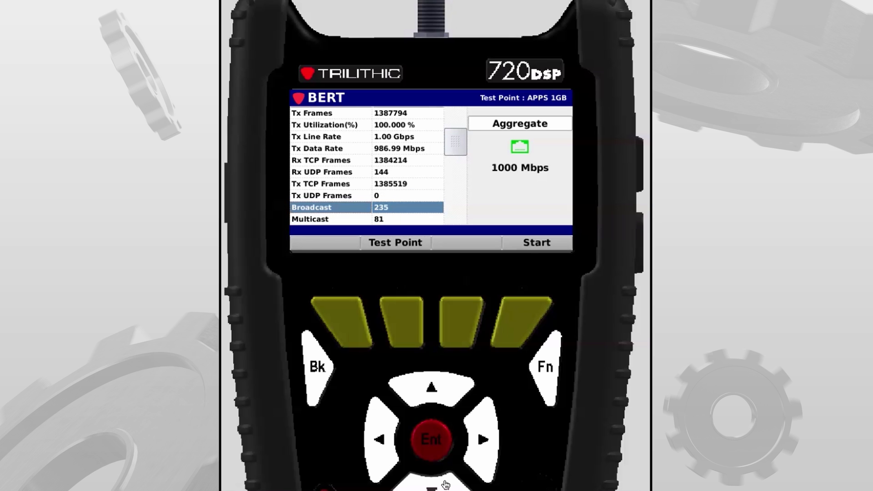
{"action": "left_click", "coordinate": [445, 485]}
{"action": "left_click", "coordinate": [445, 485]}
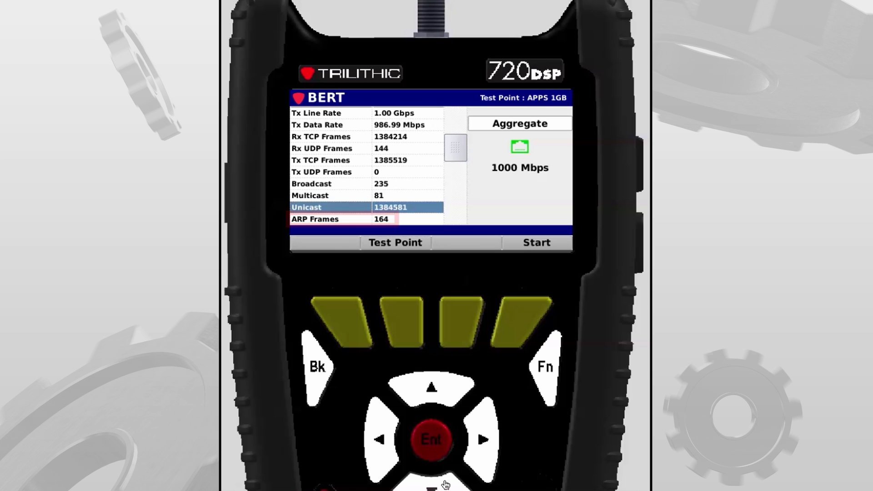
{"action": "left_click", "coordinate": [445, 485]}
{"action": "left_click", "coordinate": [445, 485]}
{"action": "left_click", "coordinate": [445, 485]}
{"action": "left_click", "coordinate": [445, 485]}
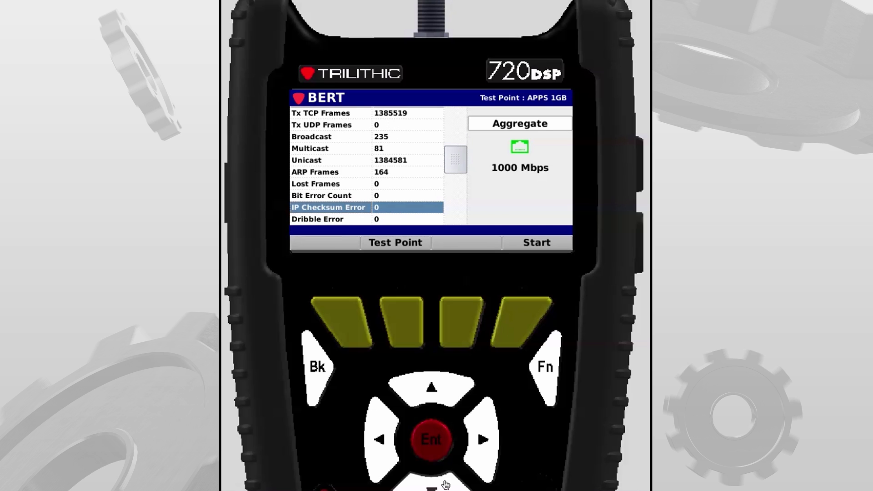
{"action": "left_click", "coordinate": [445, 485]}
{"action": "left_click", "coordinate": [446, 485]}
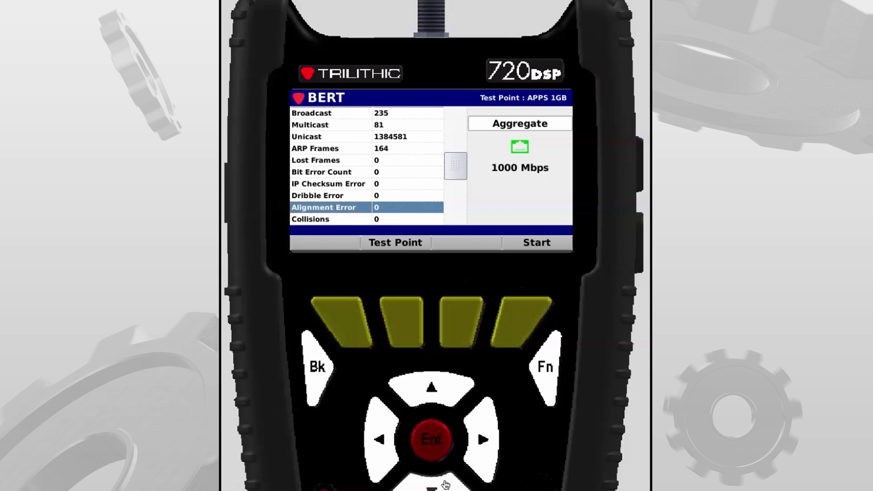
{"action": "left_click", "coordinate": [446, 485]}
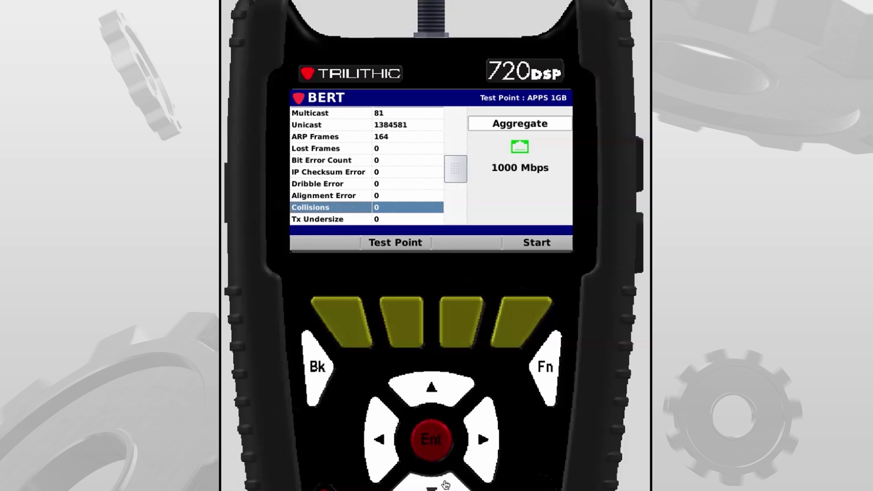
{"action": "left_click", "coordinate": [446, 485]}
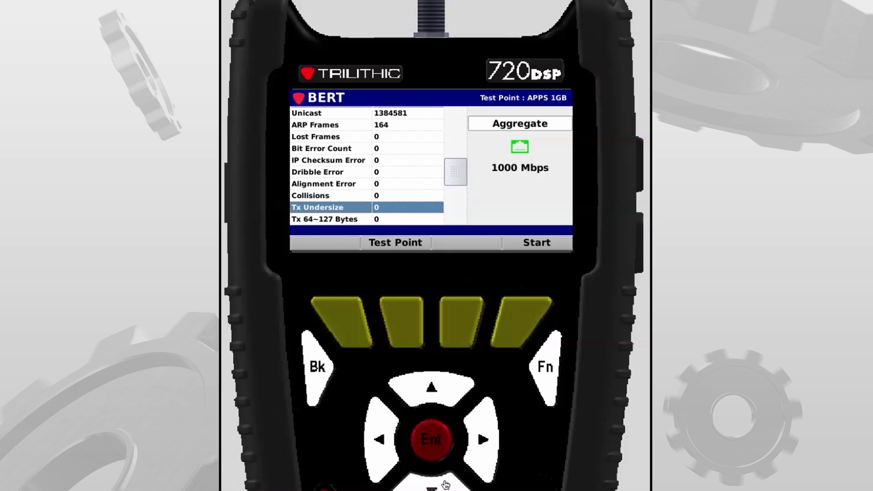
{"action": "left_click", "coordinate": [446, 485]}
{"action": "left_click", "coordinate": [445, 485]}
{"action": "left_click", "coordinate": [445, 485]}
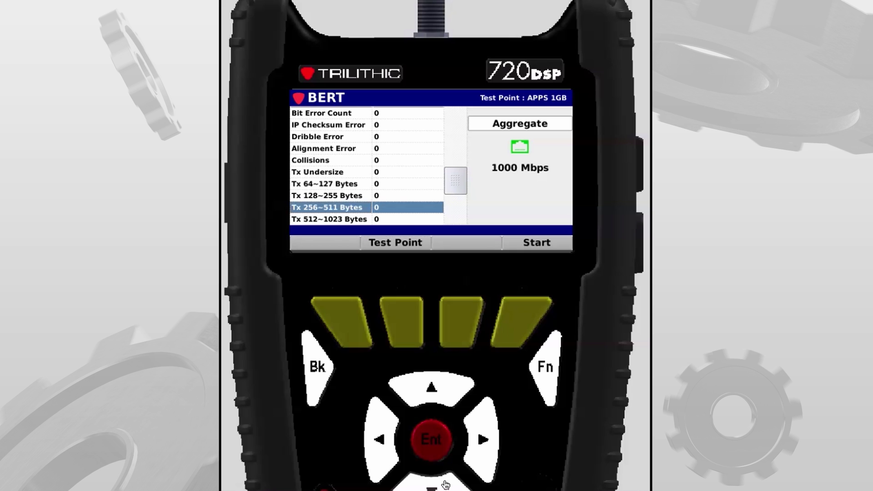
{"action": "left_click", "coordinate": [446, 485]}
{"action": "left_click", "coordinate": [445, 486]}
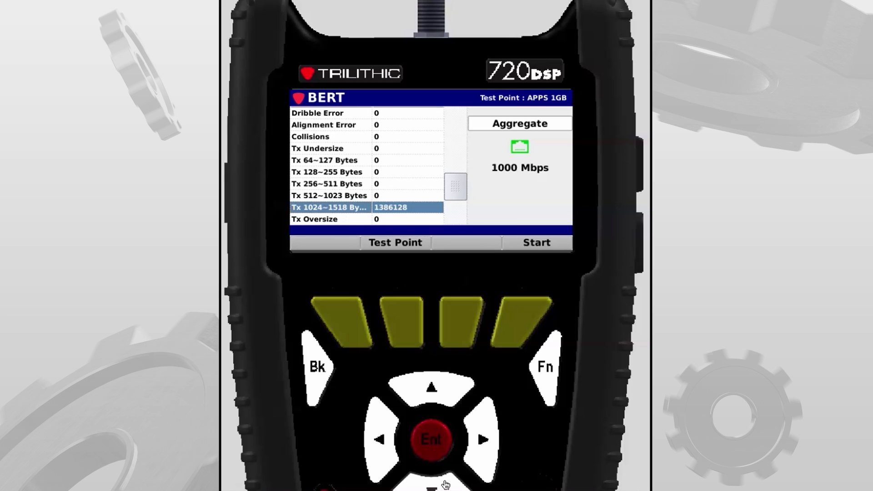
{"action": "left_click", "coordinate": [445, 484]}
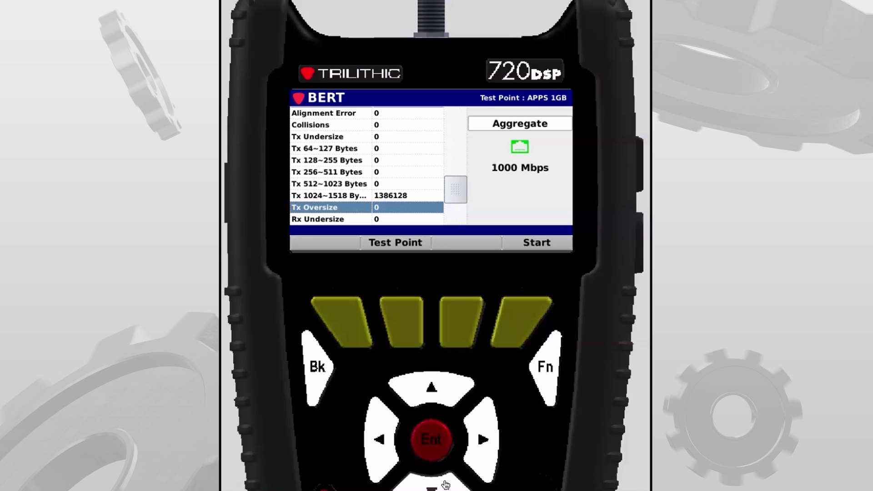
{"action": "left_click", "coordinate": [446, 485]}
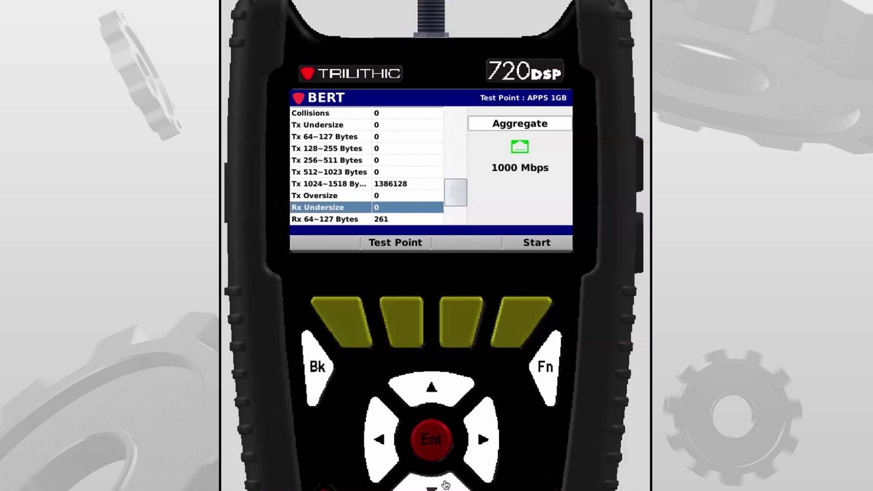
{"action": "left_click", "coordinate": [445, 484]}
{"action": "left_click", "coordinate": [446, 485]}
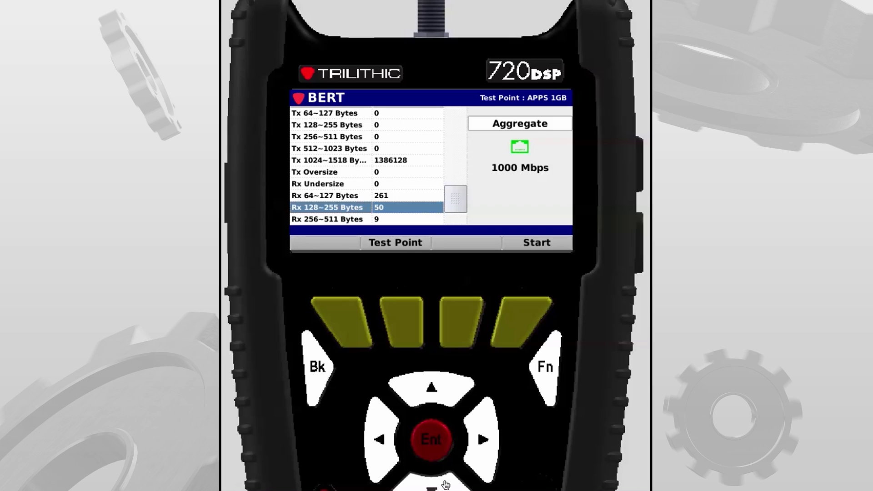
{"action": "left_click", "coordinate": [446, 485]}
{"action": "left_click", "coordinate": [445, 484]}
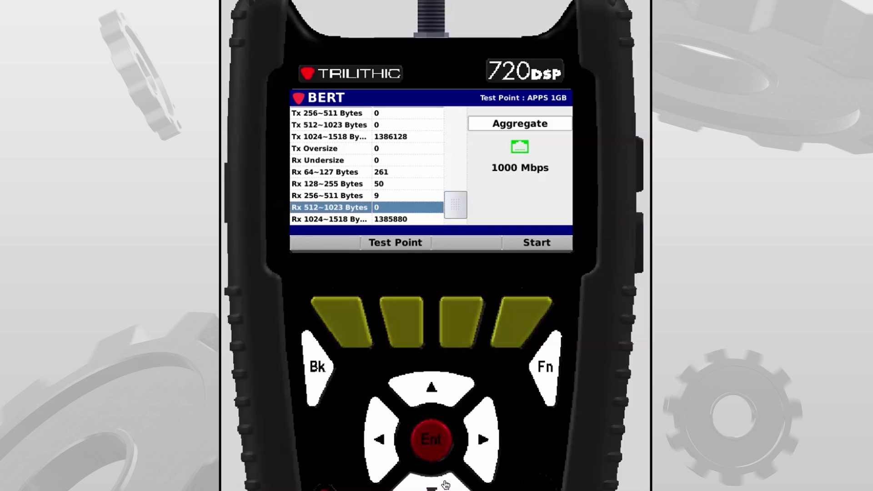